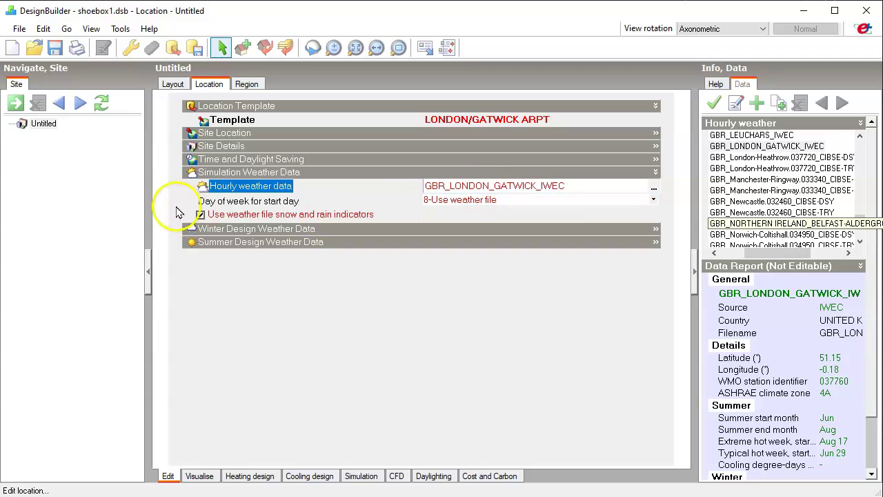
Step: Add a new building to the site, reviewing the Generic Office Area activity template used for its default data
{"action": "left_click", "coordinate": [173, 85]}
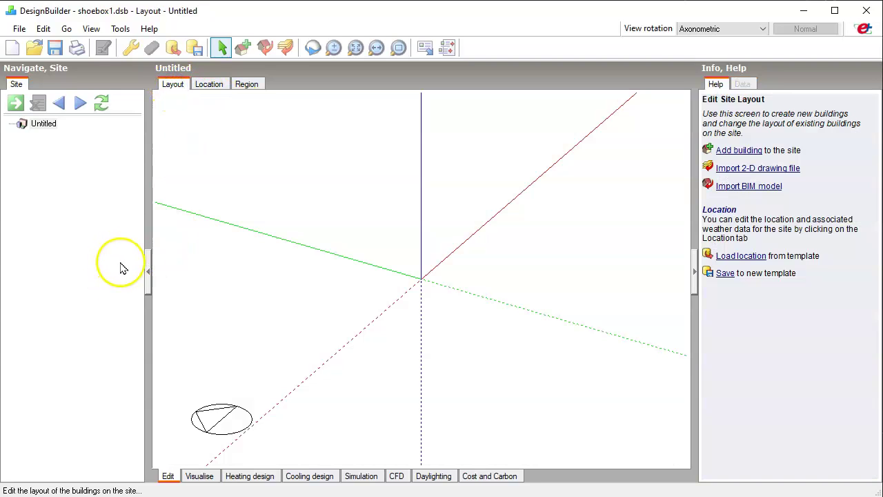
{"action": "left_click", "coordinate": [242, 47]}
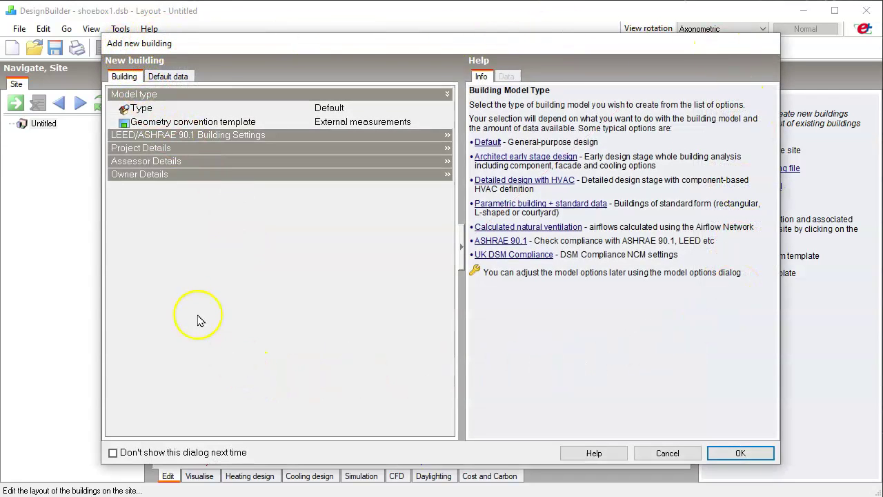
{"action": "left_click", "coordinate": [168, 76]}
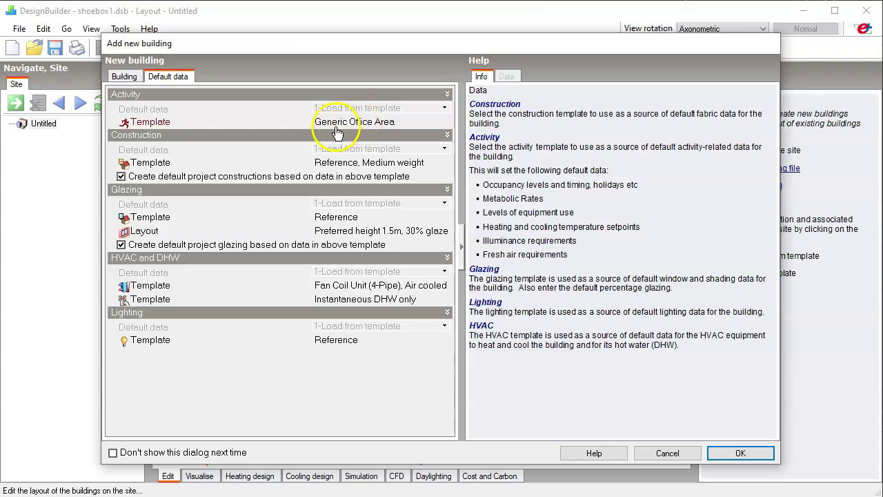
{"action": "left_click", "coordinate": [386, 121]}
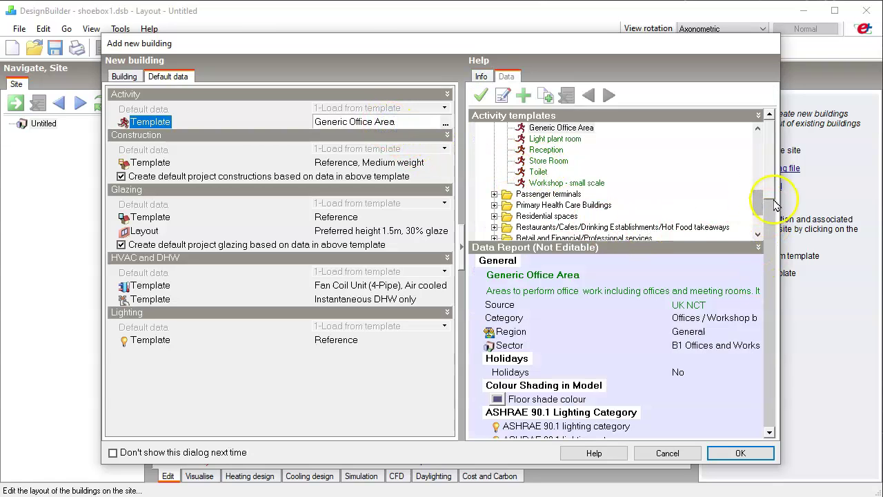
{"action": "left_click_drag", "start_coordinate": [773, 188], "coordinate": [771, 316]}
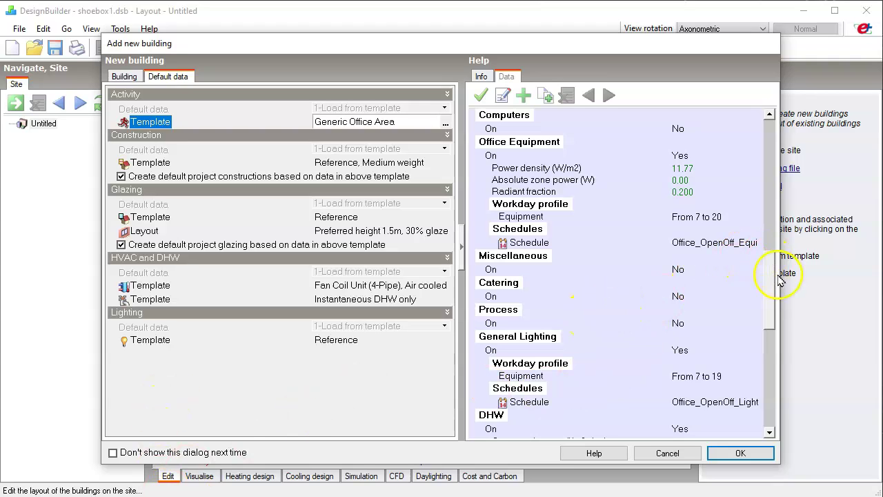
{"action": "left_click_drag", "start_coordinate": [768, 281], "coordinate": [769, 372]}
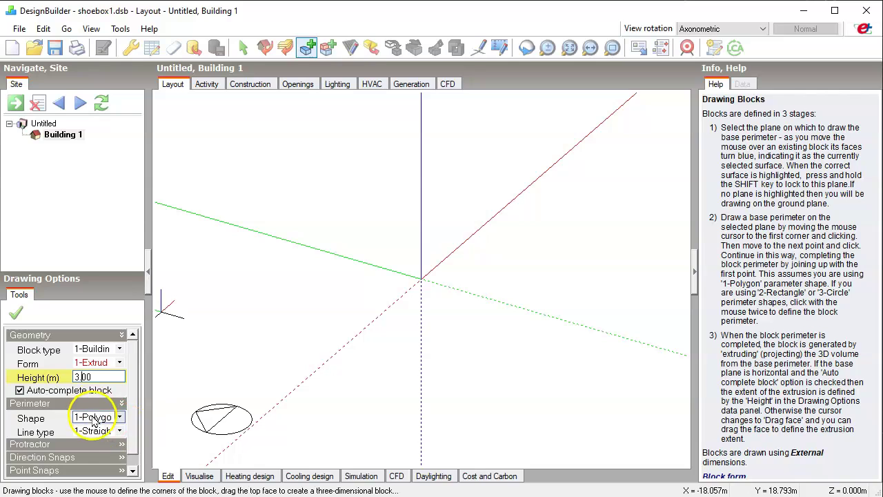
Step: Draw a rectangular extruded building block 3 m high with a floor area of about 24 m², and inspect it from several angles
{"action": "left_click", "coordinate": [111, 418]}
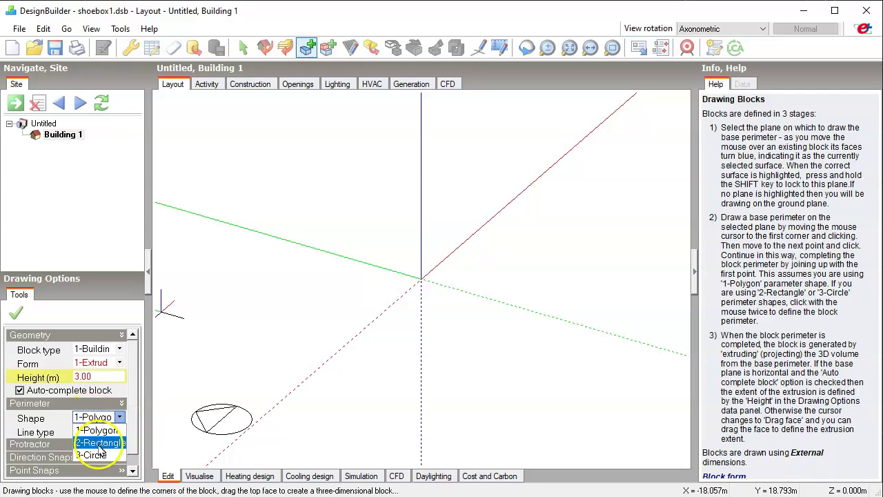
{"action": "left_click", "coordinate": [97, 442]}
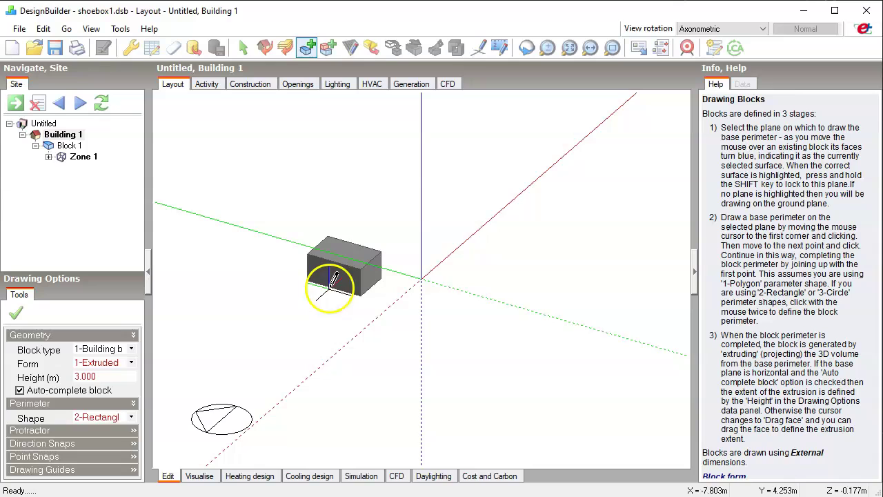
{"action": "scroll", "coordinate": [335, 310], "scroll_direction": "up", "scroll_amount": 7}
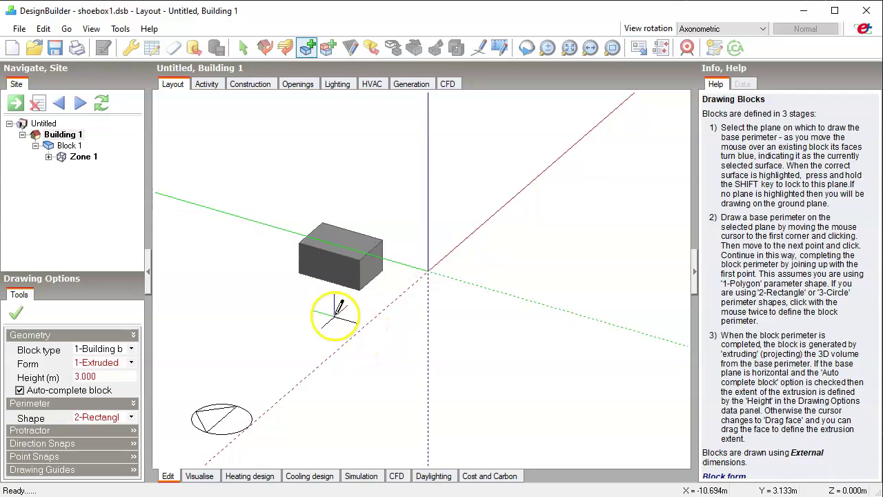
{"action": "scroll", "coordinate": [331, 311], "scroll_direction": "up", "scroll_amount": 3}
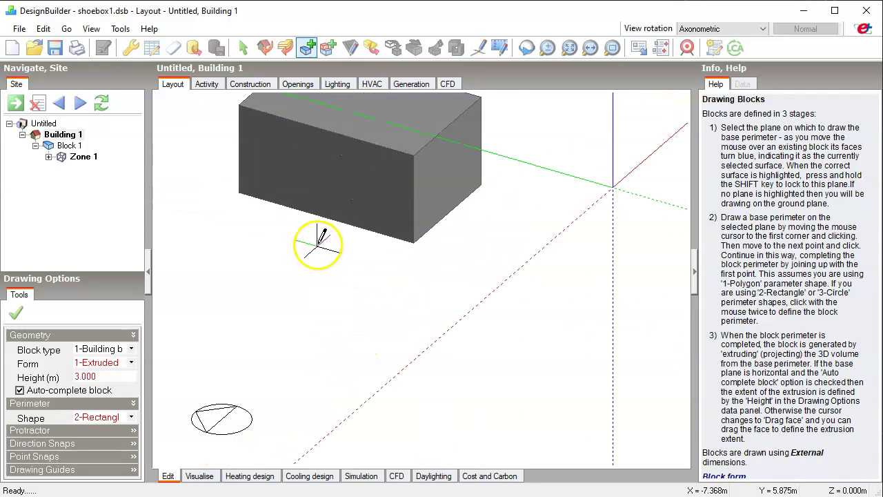
{"action": "mouse_move", "coordinate": [306, 239]}
{"action": "middle_mouse_down"}
{"action": "mouse_move", "coordinate": [407, 339]}
{"action": "mouse_move", "coordinate": [419, 368]}
{"action": "middle_mouse_up"}
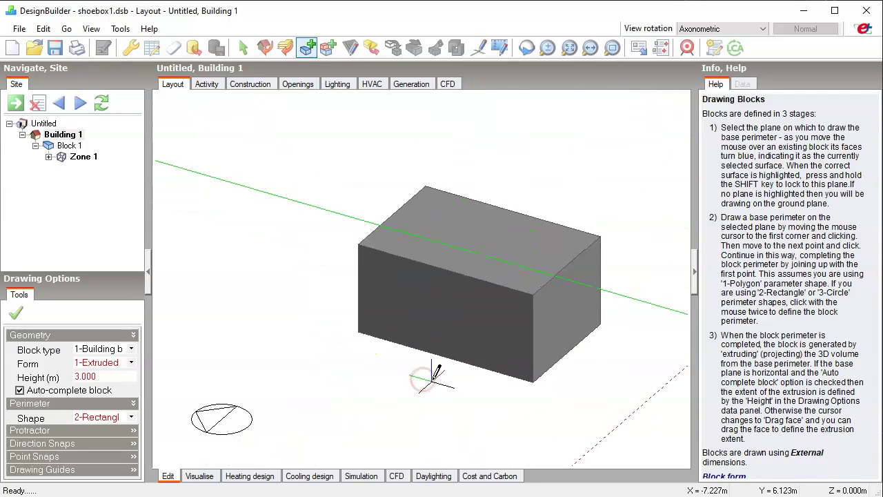
{"action": "mouse_move", "coordinate": [483, 403]}
{"action": "middle_mouse_down"}
{"action": "mouse_move", "coordinate": [343, 387]}
{"action": "mouse_move", "coordinate": [421, 377]}
{"action": "mouse_move", "coordinate": [331, 367]}
{"action": "mouse_move", "coordinate": [335, 398]}
{"action": "mouse_move", "coordinate": [349, 389]}
{"action": "middle_mouse_up"}
{"action": "middle_click_drag", "start_coordinate": [421, 376], "coordinate": [509, 355]}
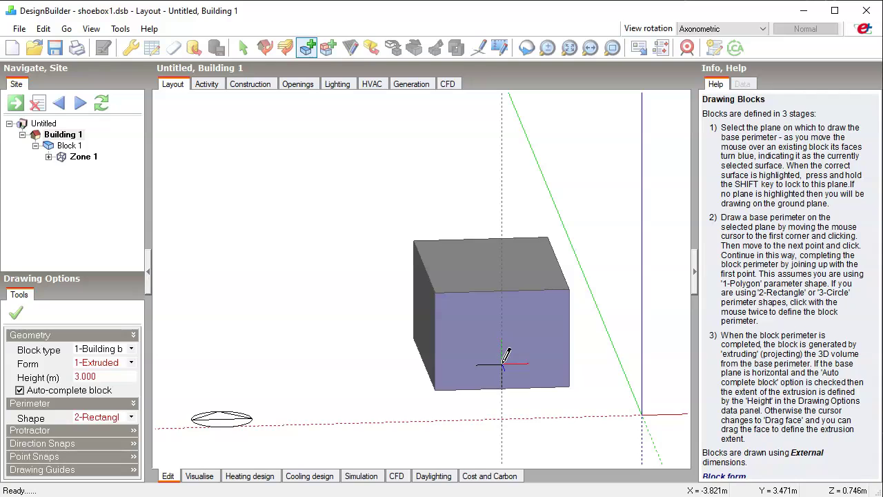
{"action": "mouse_move", "coordinate": [469, 379]}
{"action": "middle_mouse_down"}
{"action": "mouse_move", "coordinate": [480, 381]}
{"action": "mouse_move", "coordinate": [468, 386]}
{"action": "middle_mouse_up"}
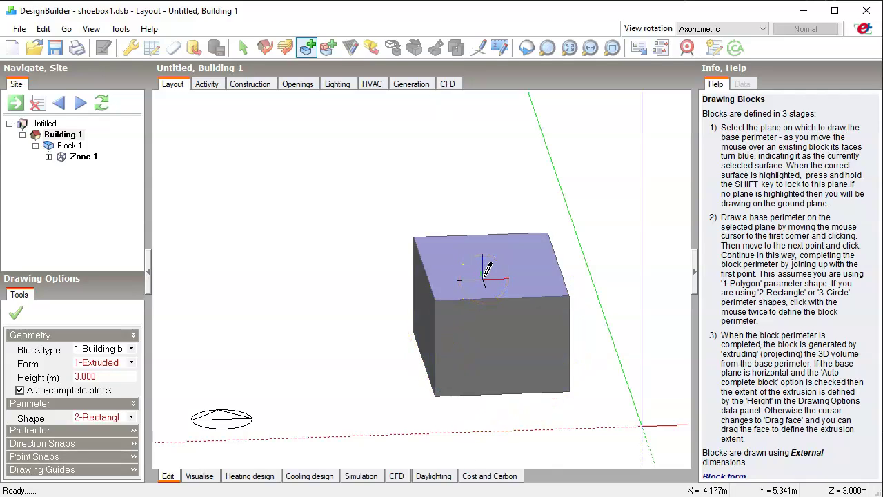
Step: Set the construction adjacency of Zone 1's ground floor and roof to 4-Adiabatic
{"action": "left_click", "coordinate": [264, 84]}
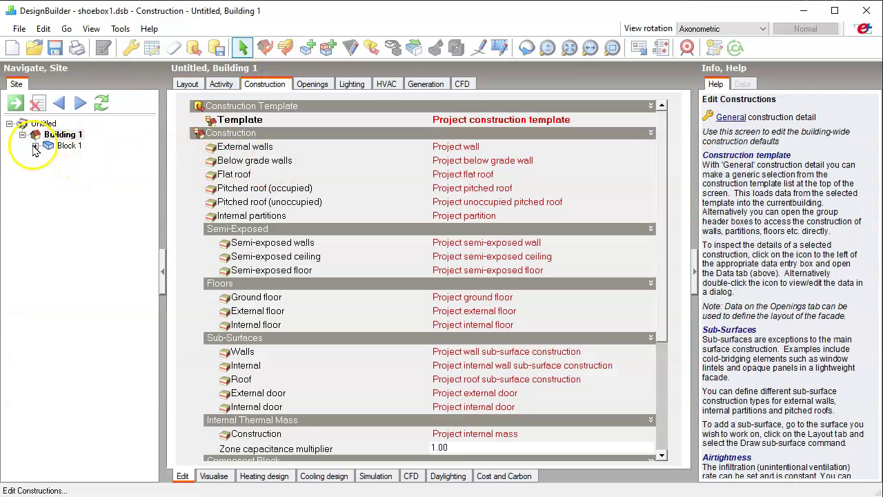
{"action": "left_click", "coordinate": [35, 146]}
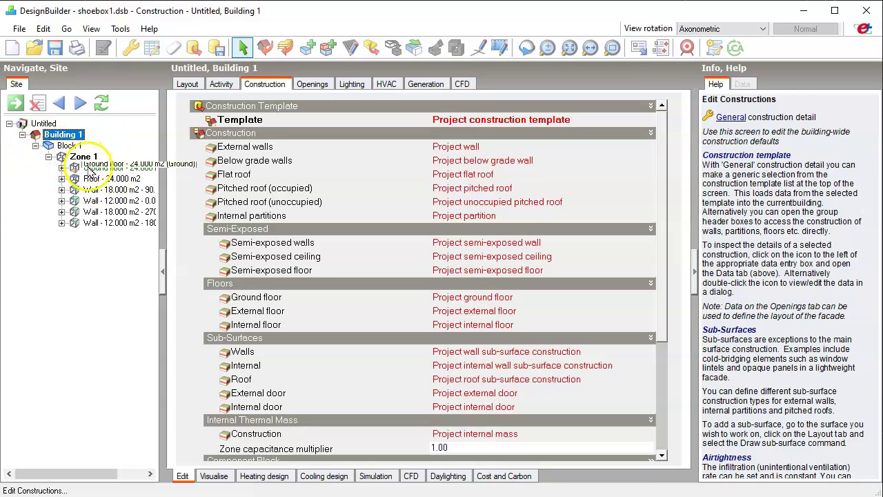
{"action": "left_click", "coordinate": [90, 168]}
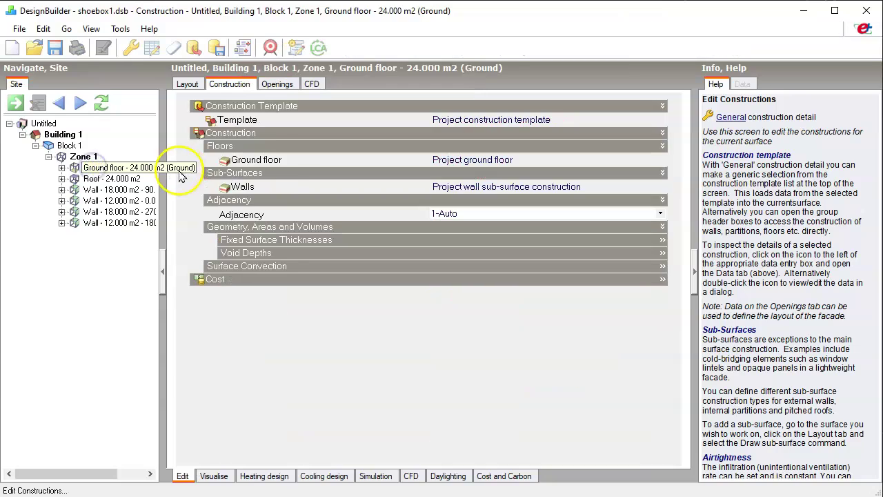
{"action": "left_click", "coordinate": [463, 214]}
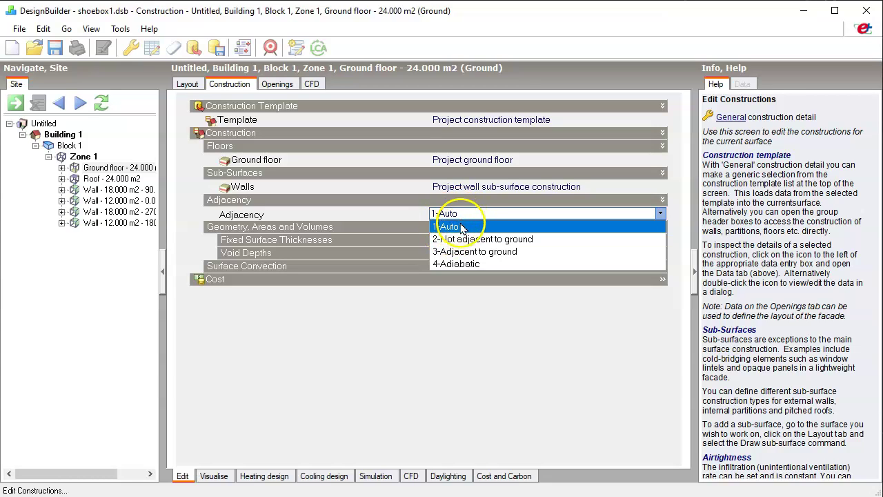
{"action": "left_click", "coordinate": [461, 264]}
{"action": "left_click", "coordinate": [110, 179]}
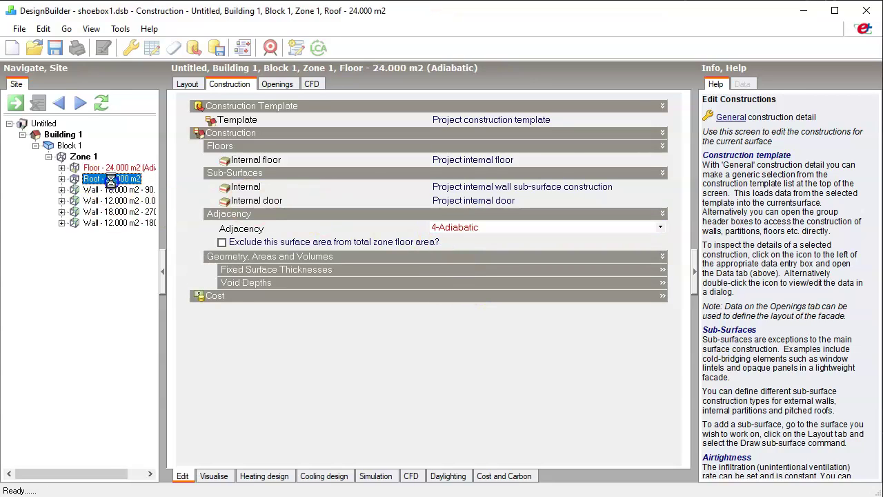
{"action": "left_click", "coordinate": [473, 200]}
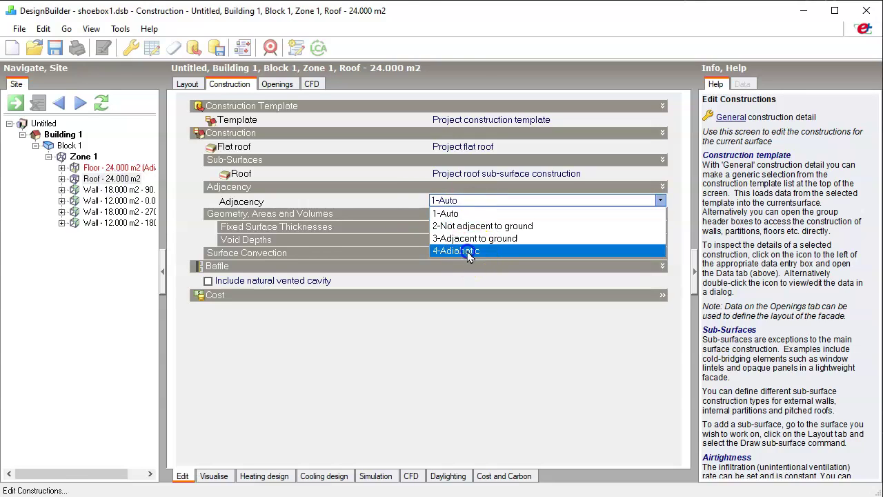
{"action": "left_click", "coordinate": [468, 251]}
Step: Set the construction adjacency of Zone 1's walls facing 90°, 0° and 270° to 4-Adiabatic
{"action": "left_click", "coordinate": [114, 189]}
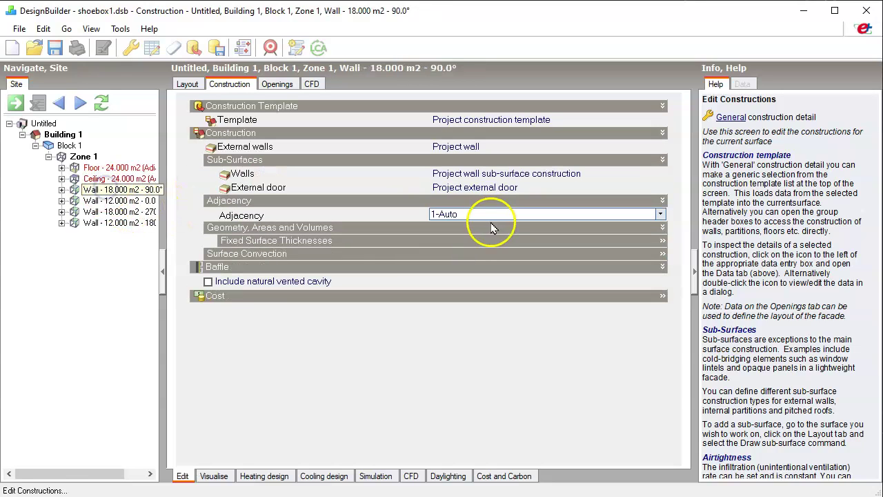
{"action": "left_click", "coordinate": [455, 216]}
{"action": "left_click", "coordinate": [449, 268]}
{"action": "left_click", "coordinate": [120, 200]}
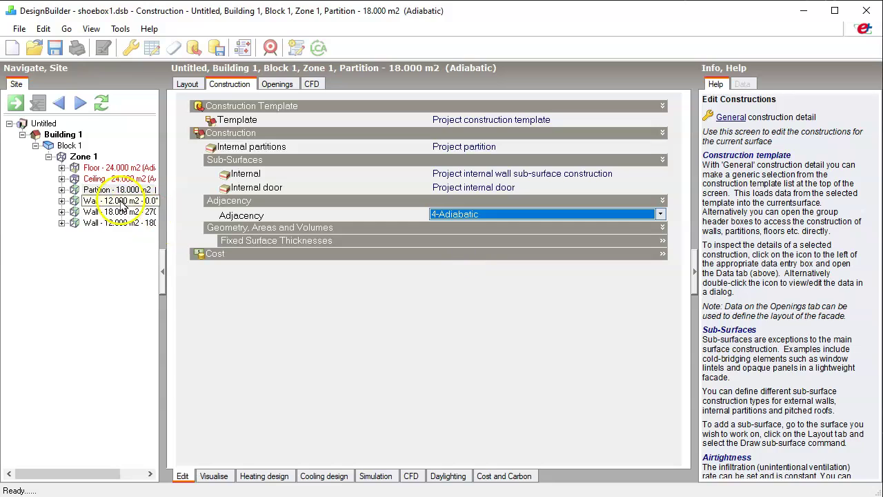
{"action": "left_click", "coordinate": [442, 215]}
{"action": "left_click", "coordinate": [457, 265]}
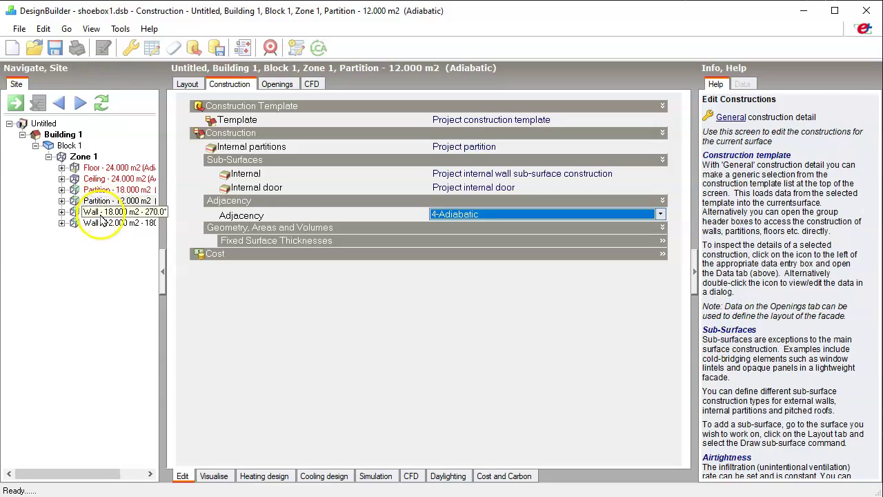
{"action": "left_click", "coordinate": [100, 214]}
{"action": "left_click", "coordinate": [438, 214]}
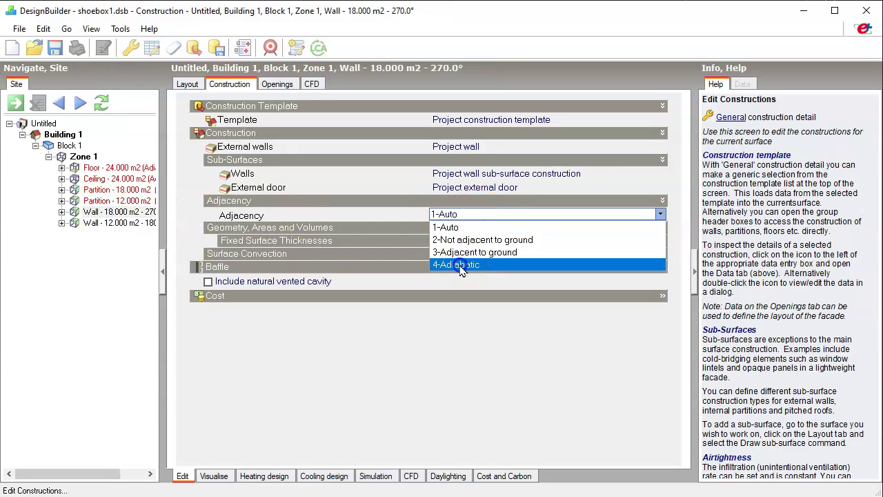
{"action": "left_click", "coordinate": [458, 265]}
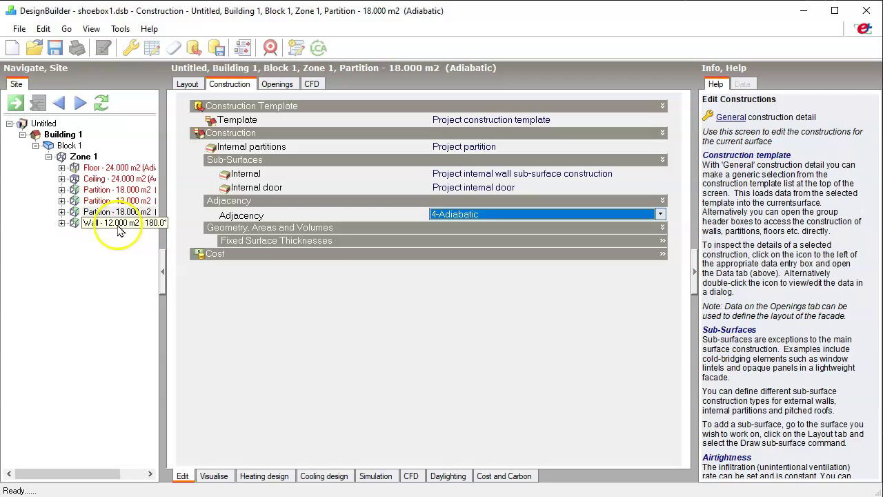
Step: Give the 180° wall of Zone 1 the external window layout Preferred height 1.5m, 20% glazed
{"action": "left_click", "coordinate": [110, 222]}
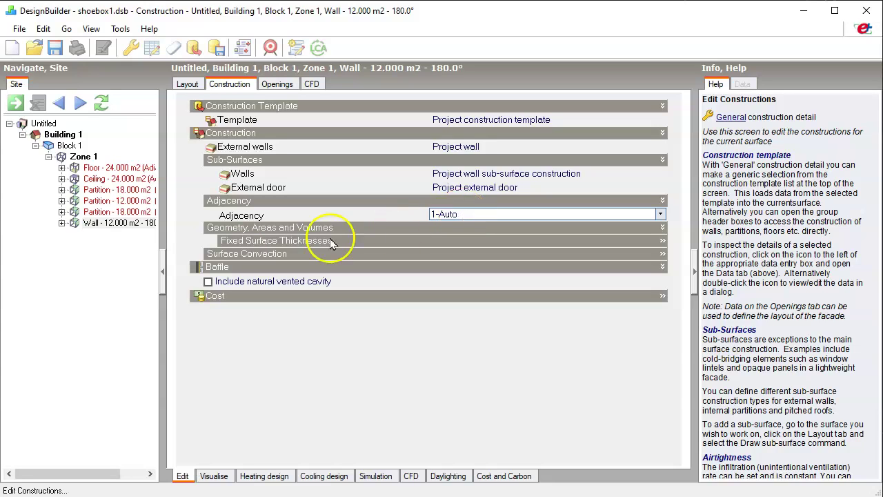
{"action": "left_click", "coordinate": [187, 83]}
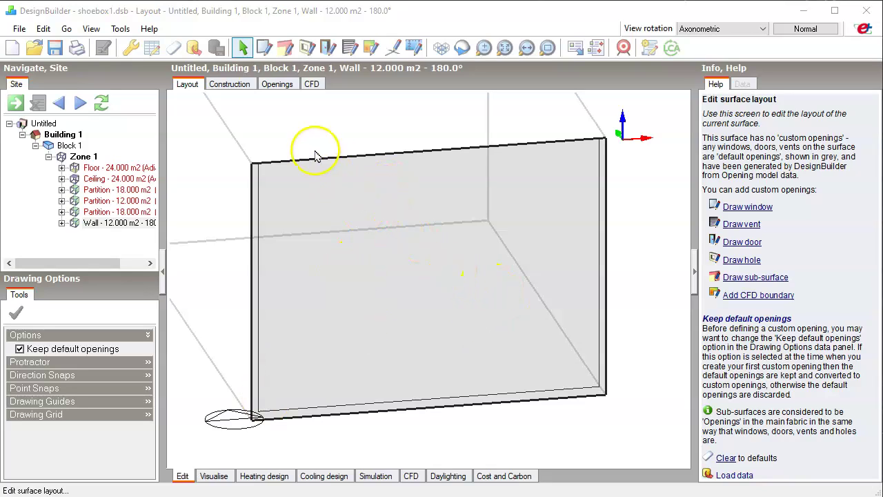
{"action": "left_click", "coordinate": [277, 85]}
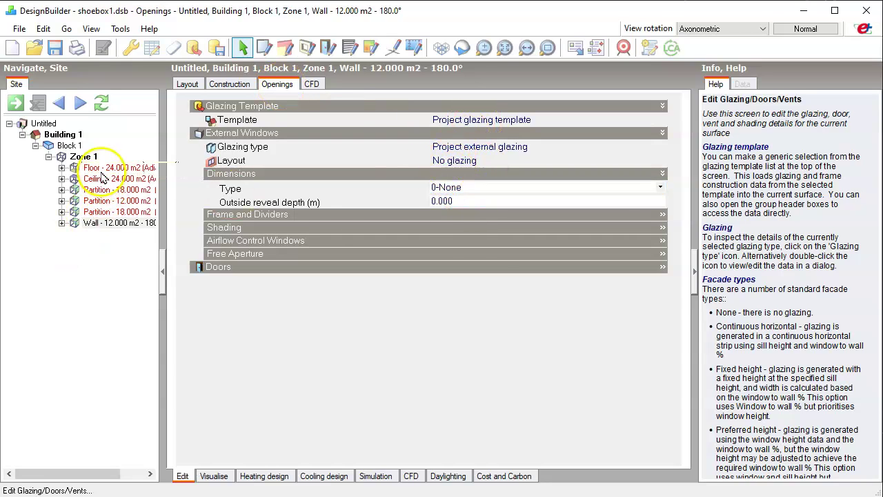
{"action": "left_click", "coordinate": [455, 161]}
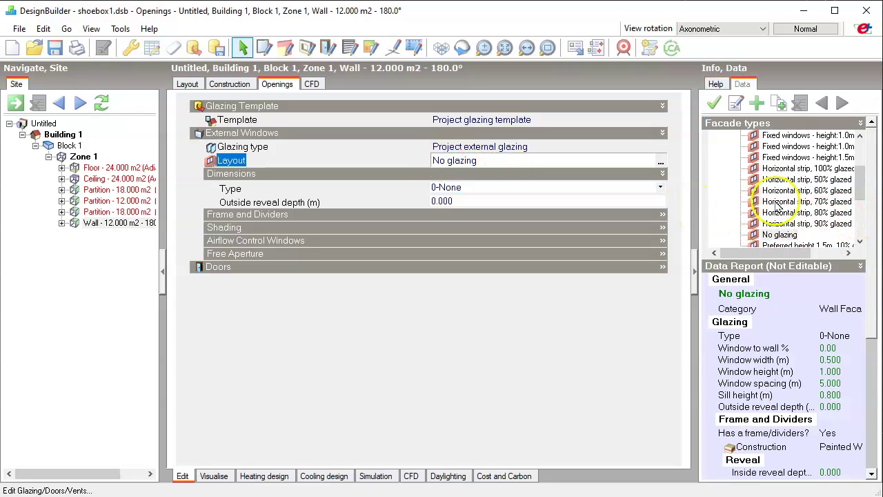
{"action": "left_click_drag", "start_coordinate": [859, 181], "coordinate": [860, 218]}
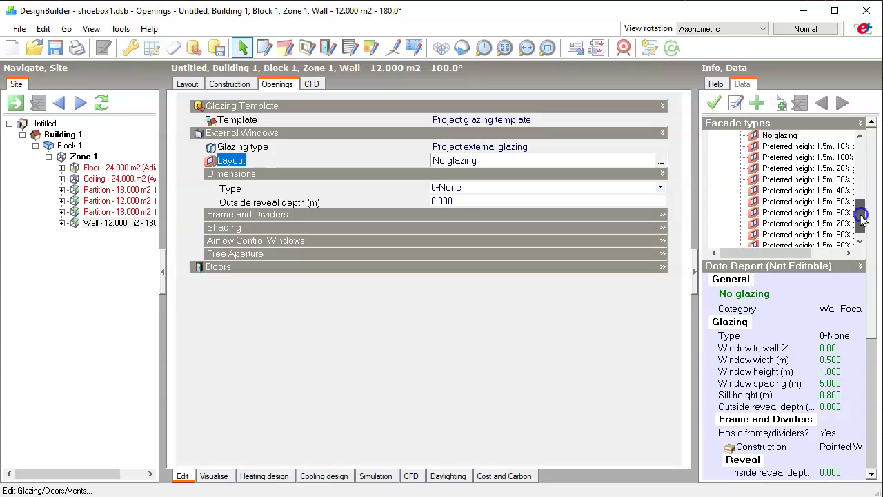
{"action": "left_click", "coordinate": [781, 169]}
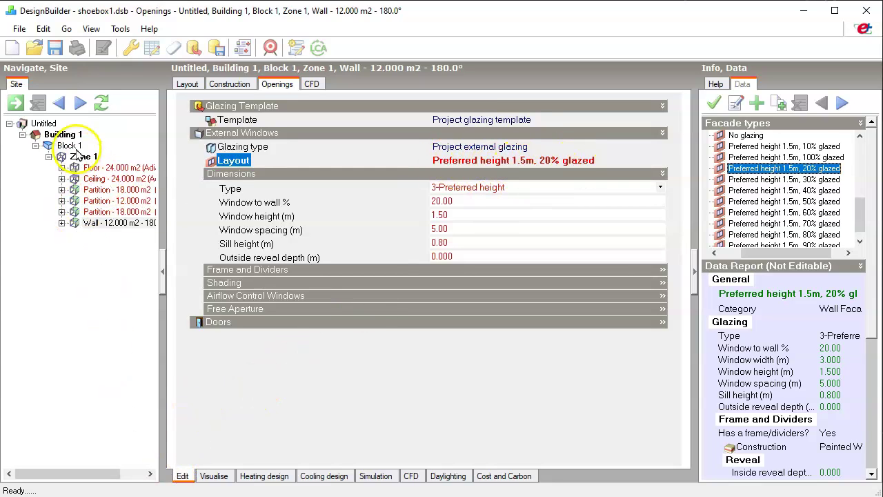
Step: Examine the building's 3D layout for the new window, and Zone 1's layout for its adiabatic surfaces
{"action": "left_click", "coordinate": [63, 135]}
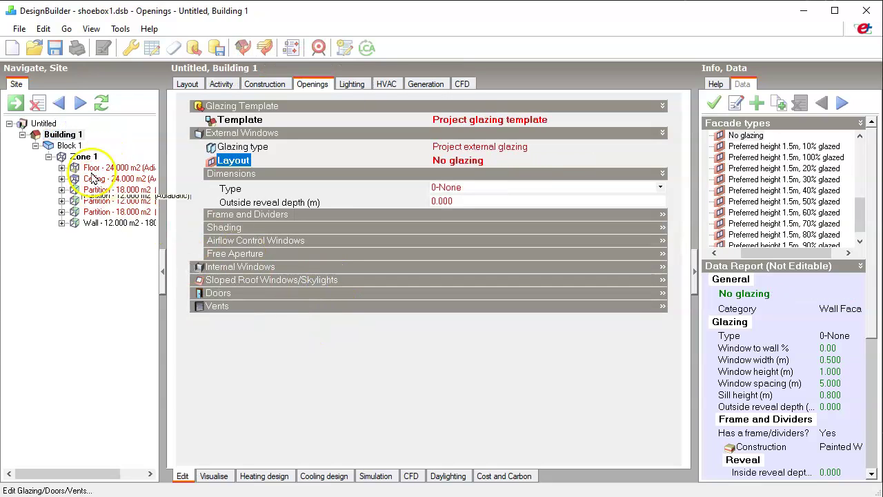
{"action": "left_click", "coordinate": [186, 84]}
{"action": "middle_click_drag", "start_coordinate": [455, 336], "coordinate": [398, 378]}
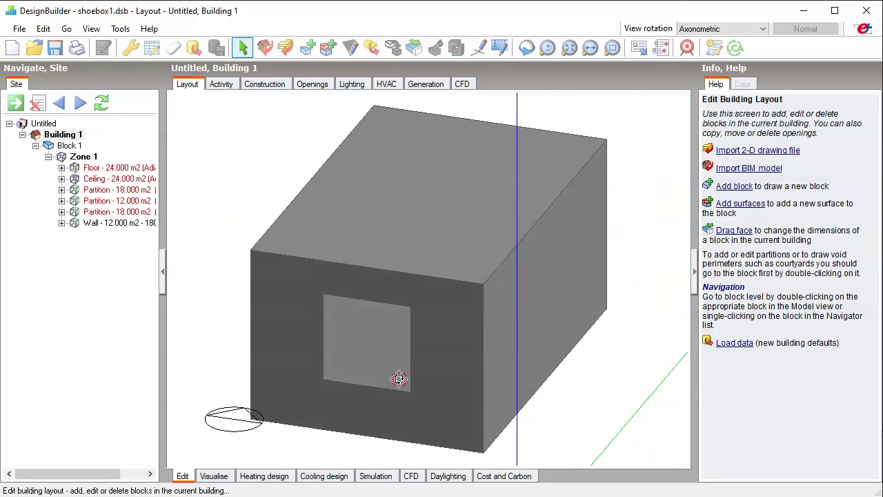
{"action": "left_click", "coordinate": [69, 160]}
{"action": "middle_click_drag", "start_coordinate": [595, 369], "coordinate": [477, 346]}
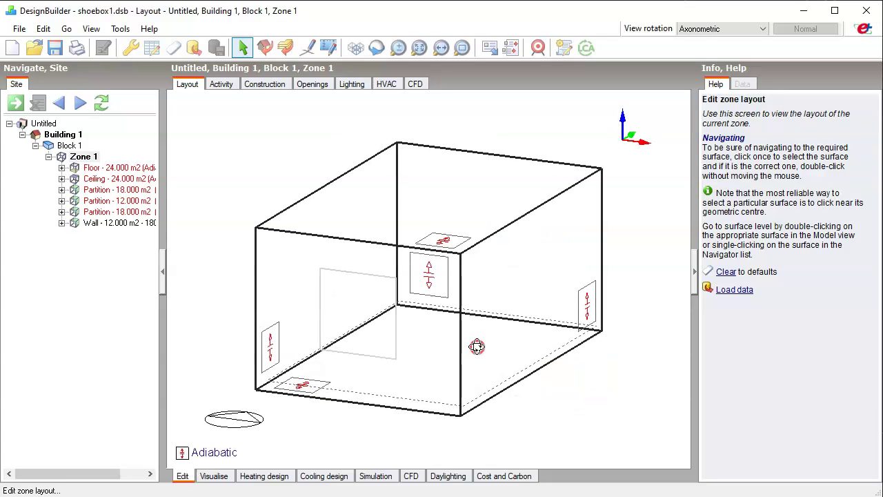
{"action": "middle_click_drag", "start_coordinate": [423, 413], "coordinate": [473, 383]}
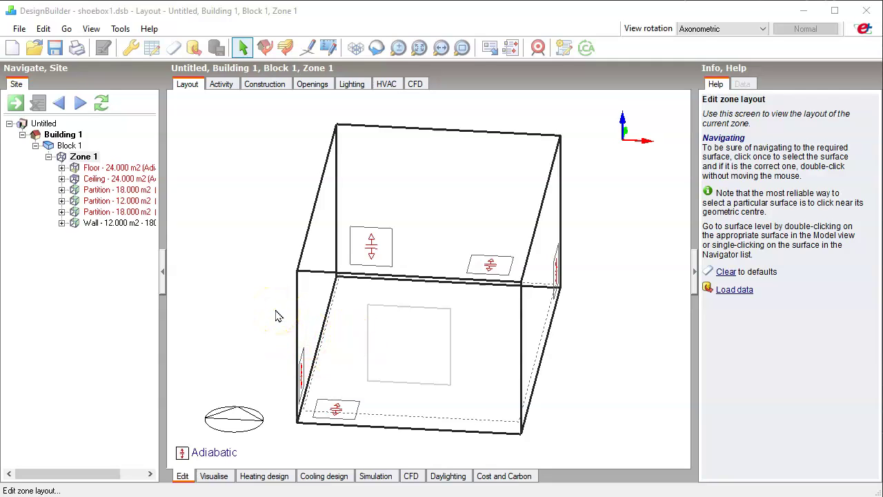
Step: Review the activity, construction, openings and lighting data set at the Building 1 level
{"action": "left_click", "coordinate": [63, 135]}
{"action": "left_click", "coordinate": [221, 88]}
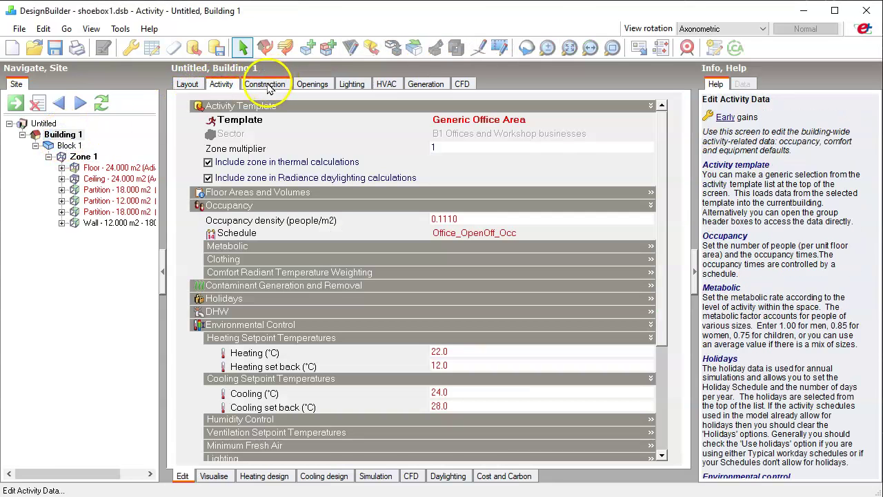
{"action": "left_click", "coordinate": [268, 87]}
{"action": "left_click", "coordinate": [316, 86]}
{"action": "left_click", "coordinate": [352, 85]}
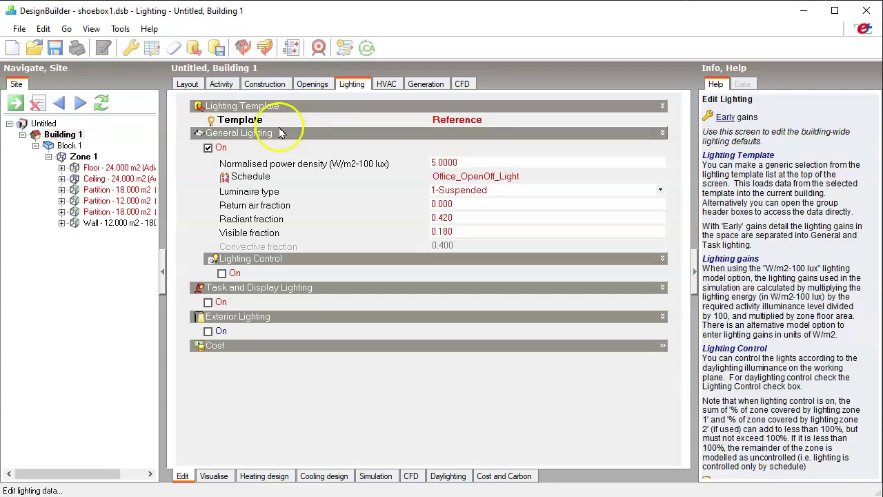
Step: Examine Building 1's activity data, including the heating and cooling setpoints, humidity control, target illuminance and office equipment gains
{"action": "left_click", "coordinate": [221, 83]}
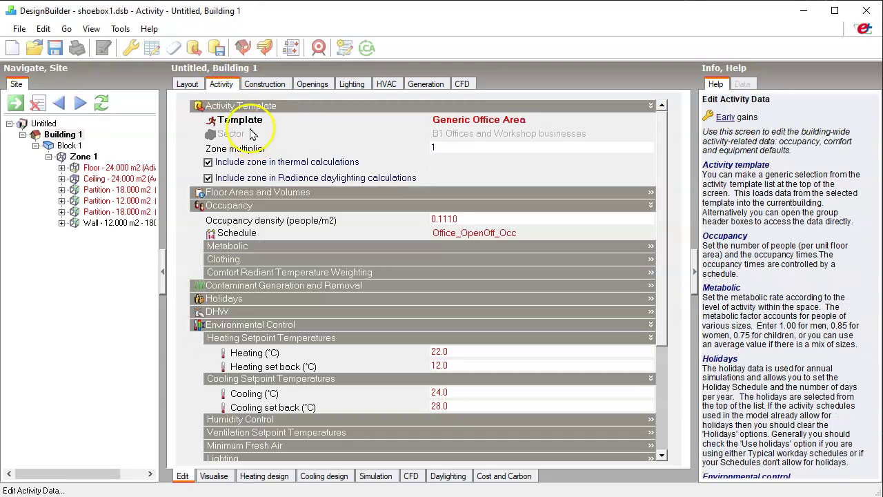
{"action": "left_click", "coordinate": [438, 365]}
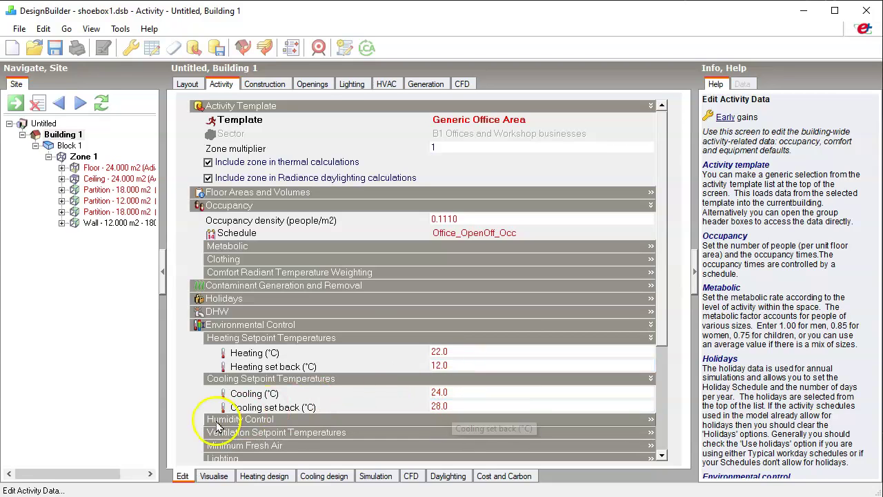
{"action": "left_click", "coordinate": [238, 419]}
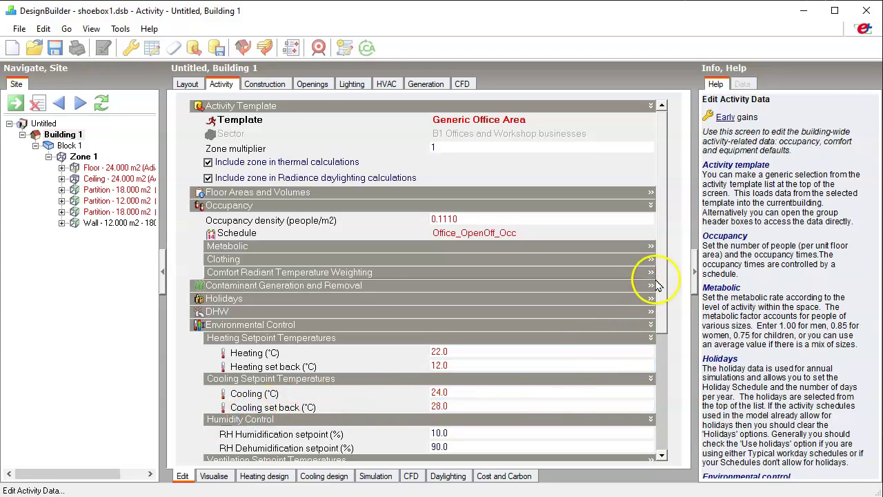
{"action": "scroll", "coordinate": [657, 285], "scroll_direction": "down", "scroll_amount": 4}
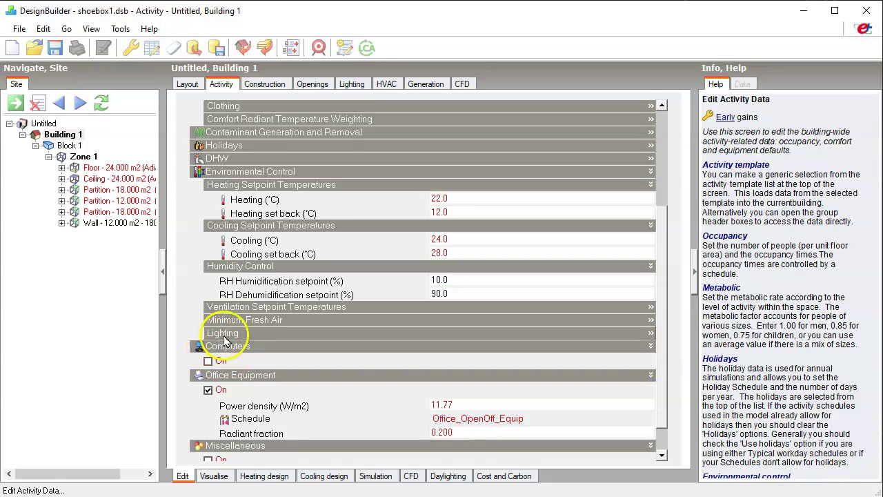
{"action": "left_click", "coordinate": [224, 334]}
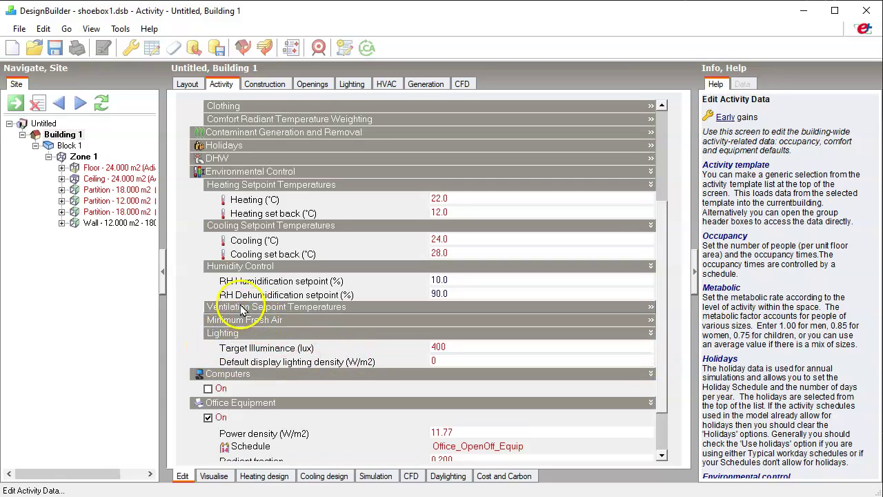
{"action": "left_click", "coordinate": [305, 435]}
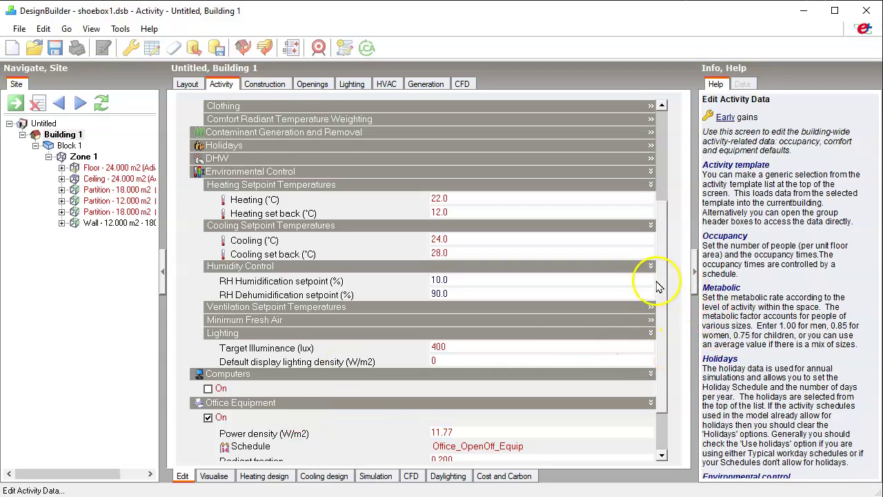
{"action": "scroll", "coordinate": [659, 286], "scroll_direction": "down", "scroll_amount": 3}
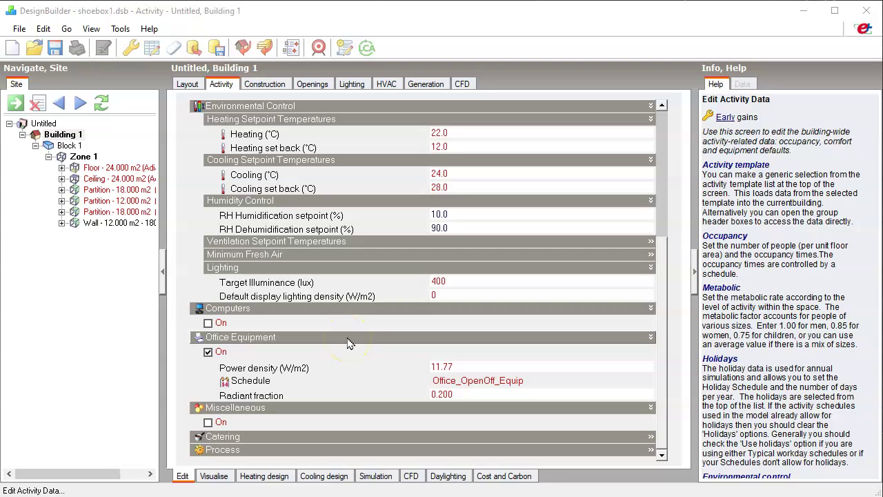
{"action": "left_click", "coordinate": [435, 394]}
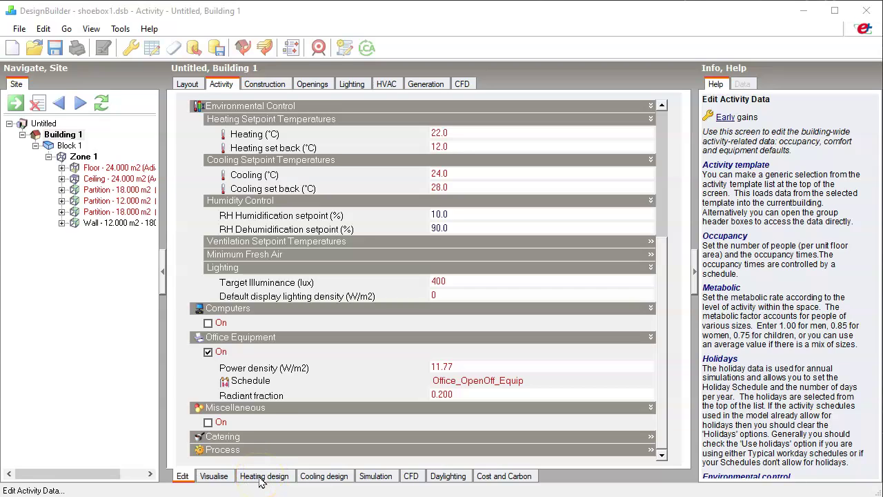
Step: Run the steady-state heating design calculation for Building 1 with the default calculation options
{"action": "left_click", "coordinate": [261, 479]}
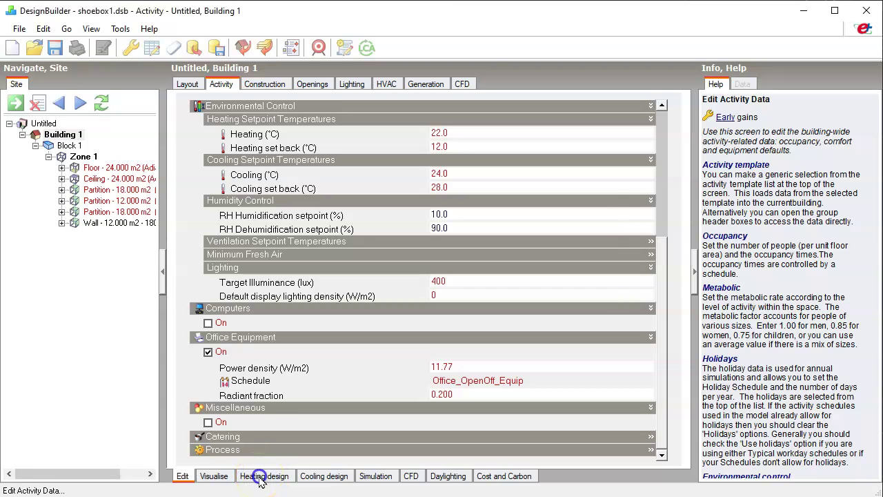
{"action": "left_click", "coordinate": [206, 112]}
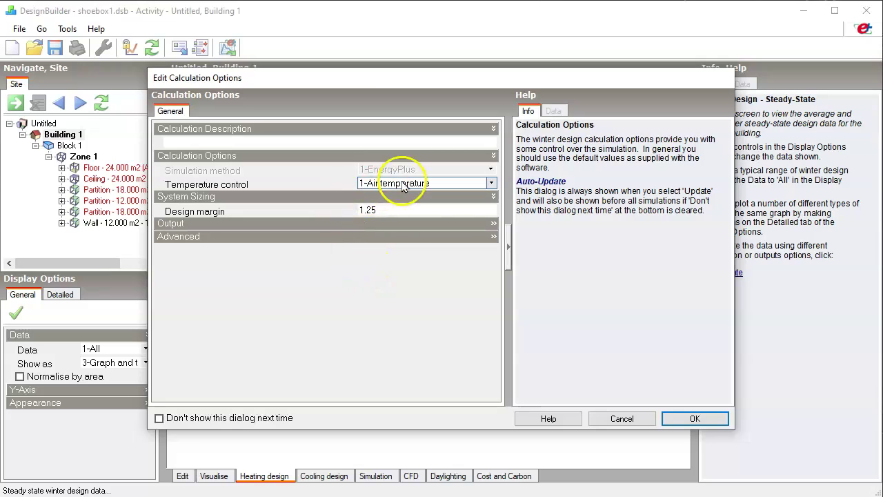
{"action": "left_click", "coordinate": [689, 419]}
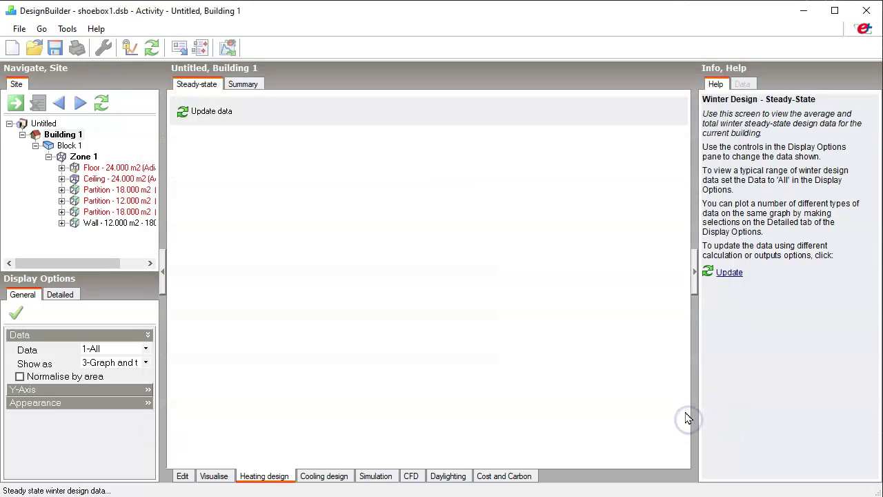